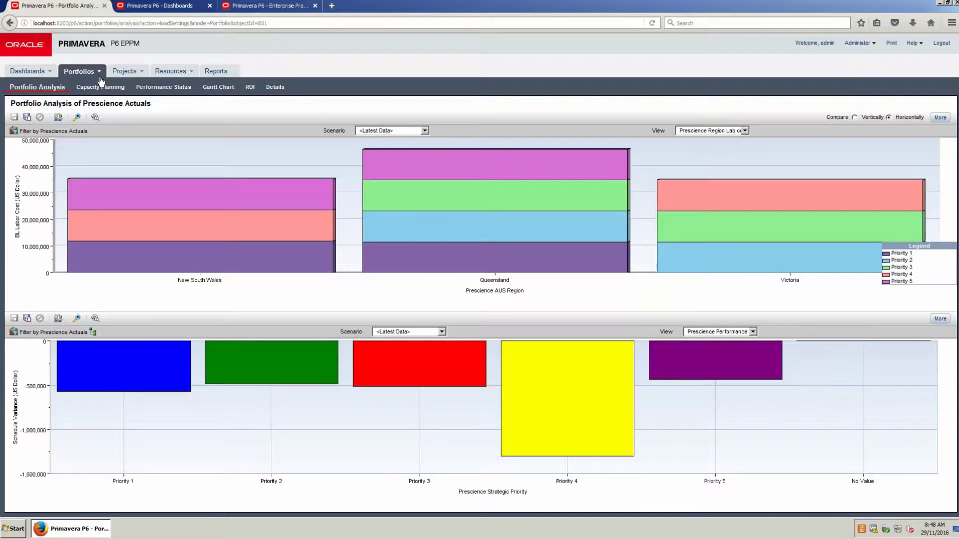
Open Manage Portfolio Views from the Portfolios menu in a new browser tab.
left_click(100, 78)
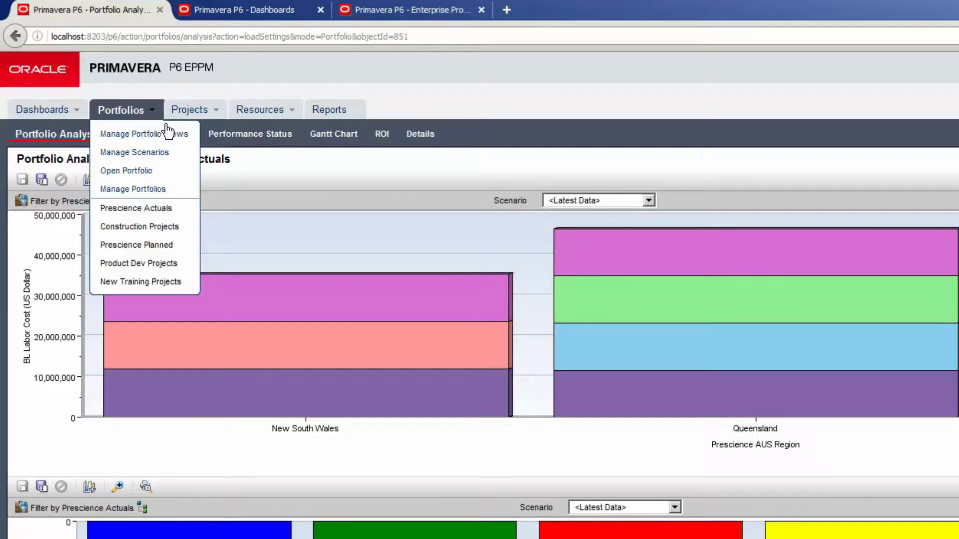
right_click(169, 136)
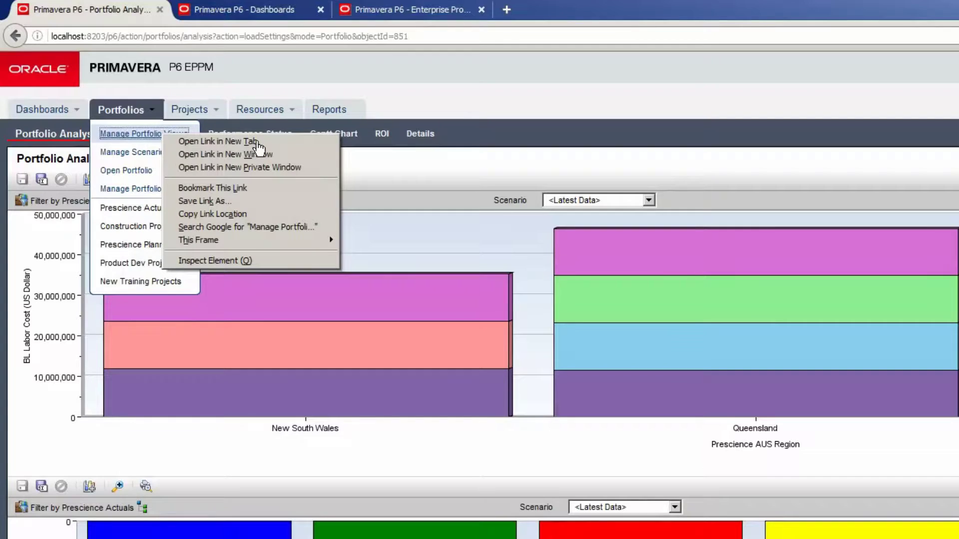
left_click(263, 143)
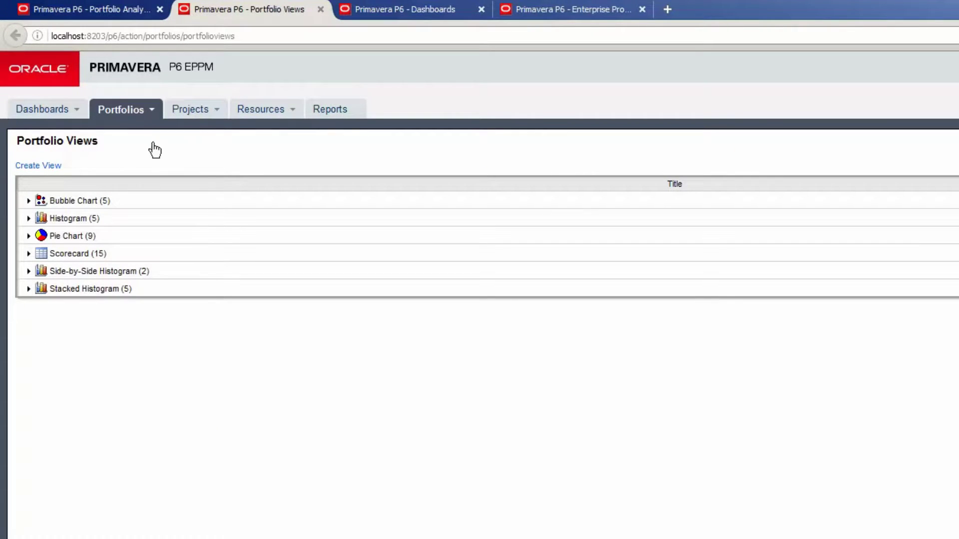
Create a new portfolio view of type Pie Chart.
left_click(41, 169)
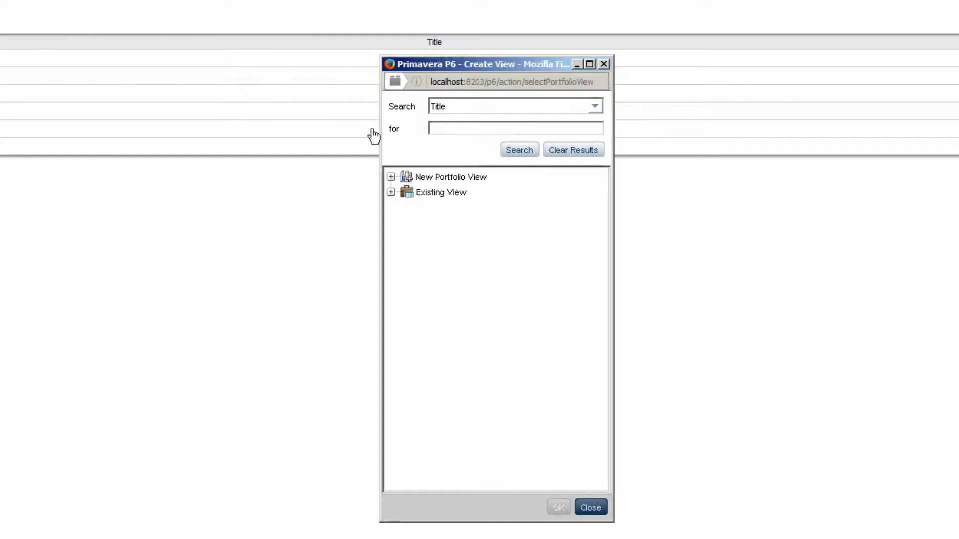
left_click(390, 176)
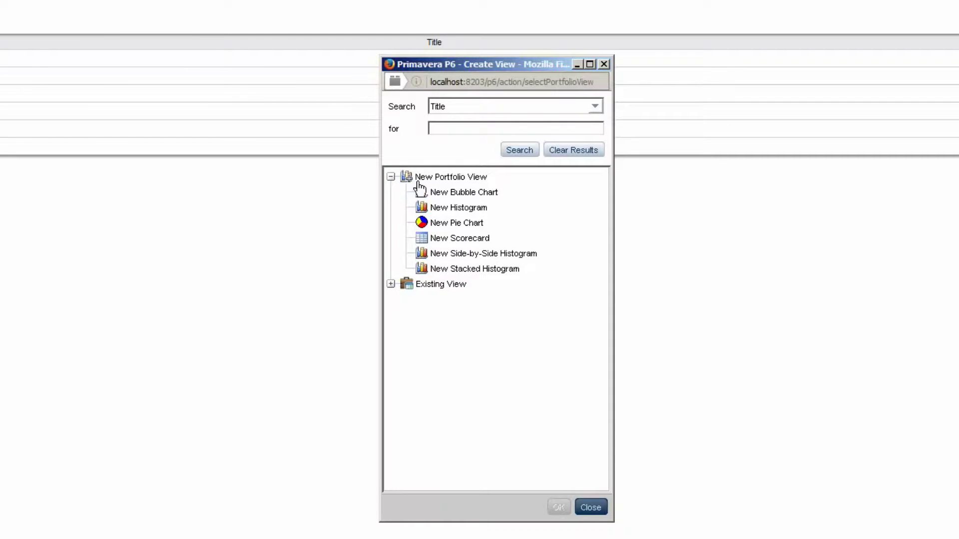
left_click(455, 228)
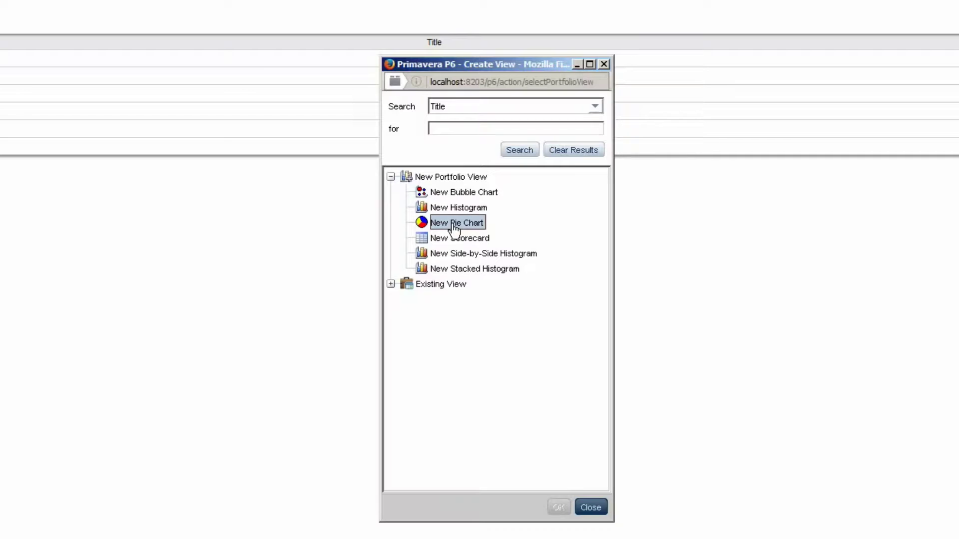
left_click(559, 508)
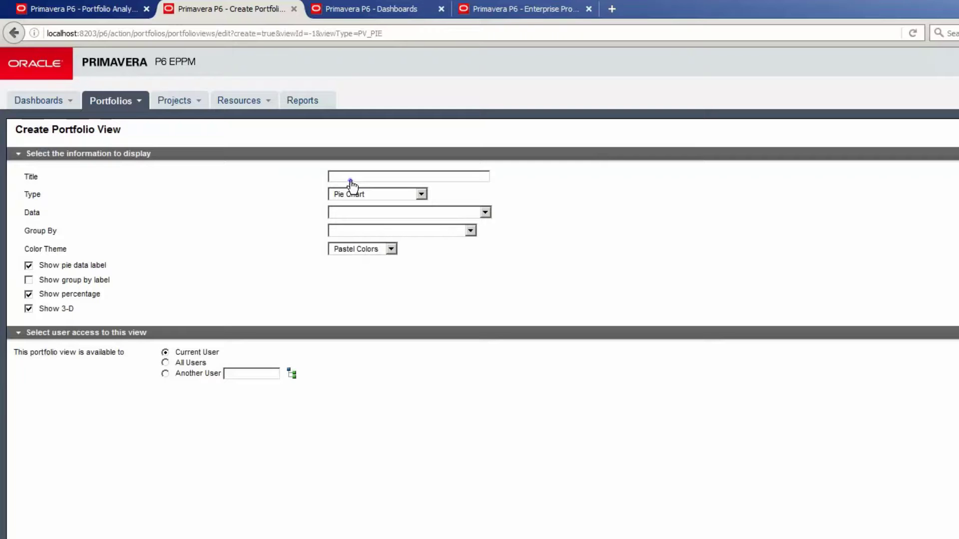
Title the pie view 'Prescience Strategic Priority' and chart Actual Total Cost as its data.
type("Prescience Strategic Priority")
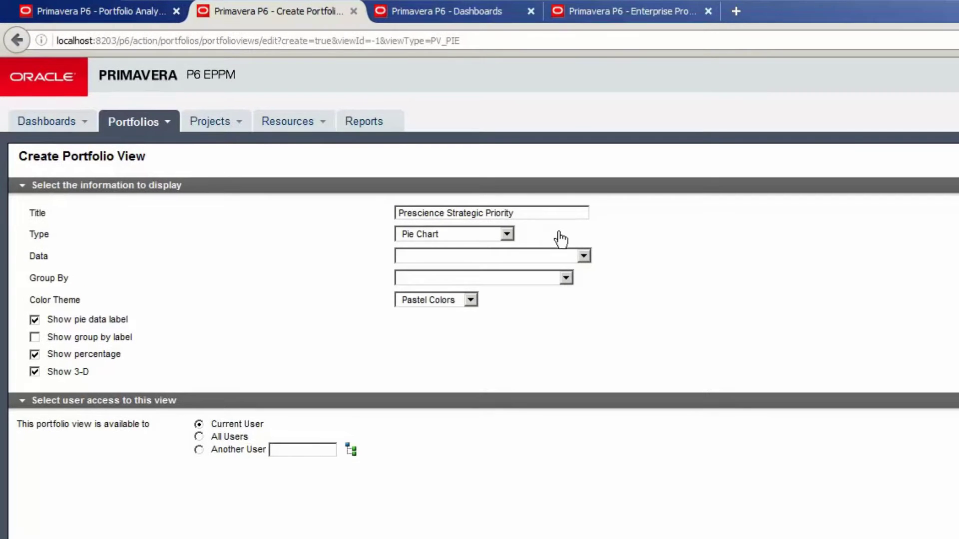
left_click(485, 212)
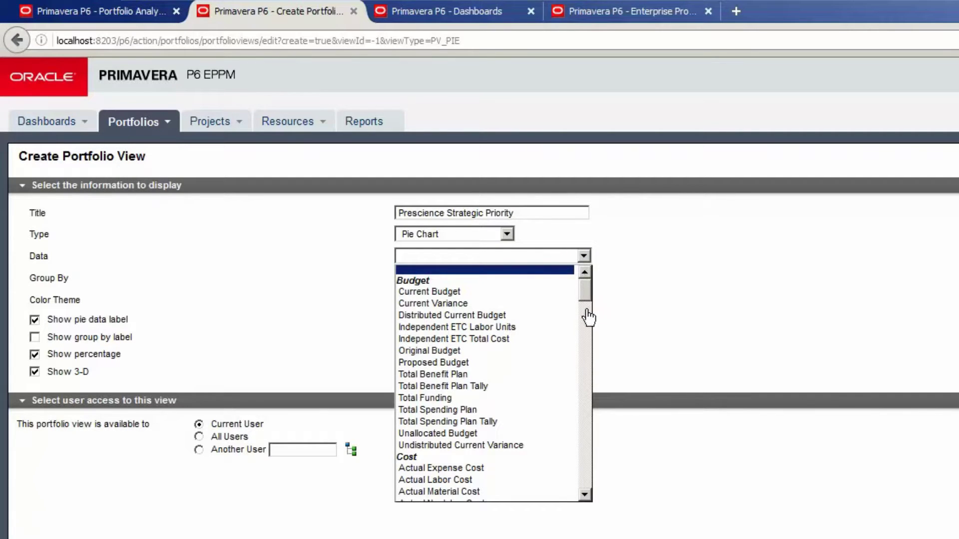
scroll(589, 338, "down", 4)
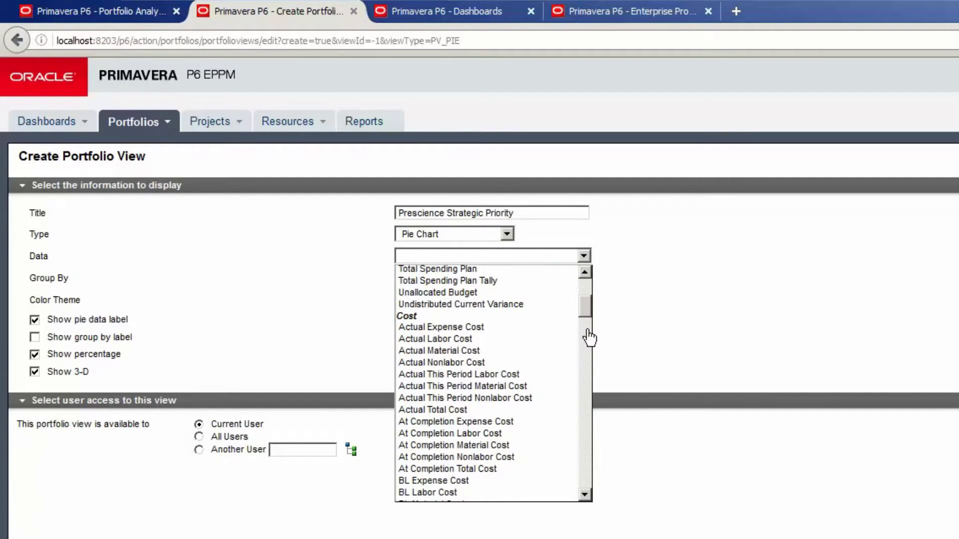
left_click(494, 412)
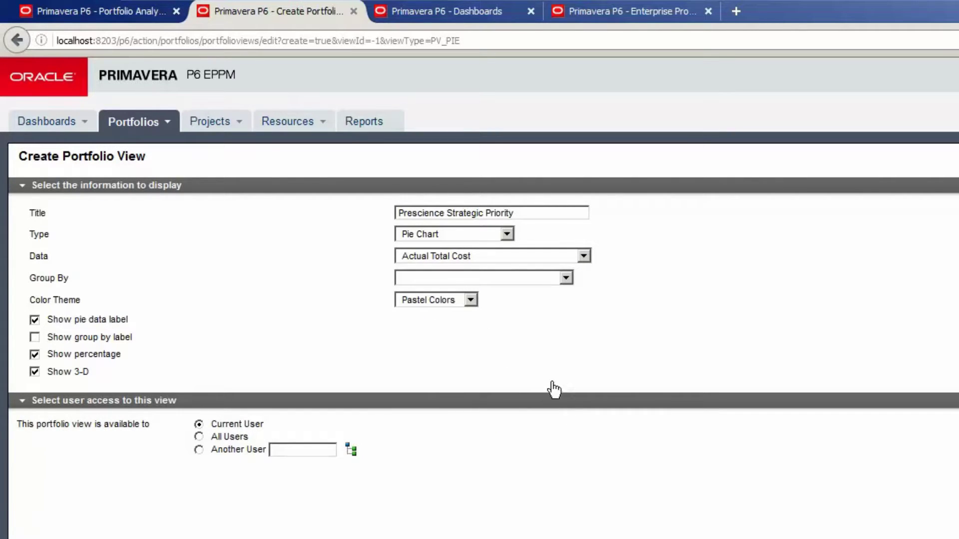
Group the slices by Prescience Strategic Priority, show group labels, and save the view.
left_click(566, 278)
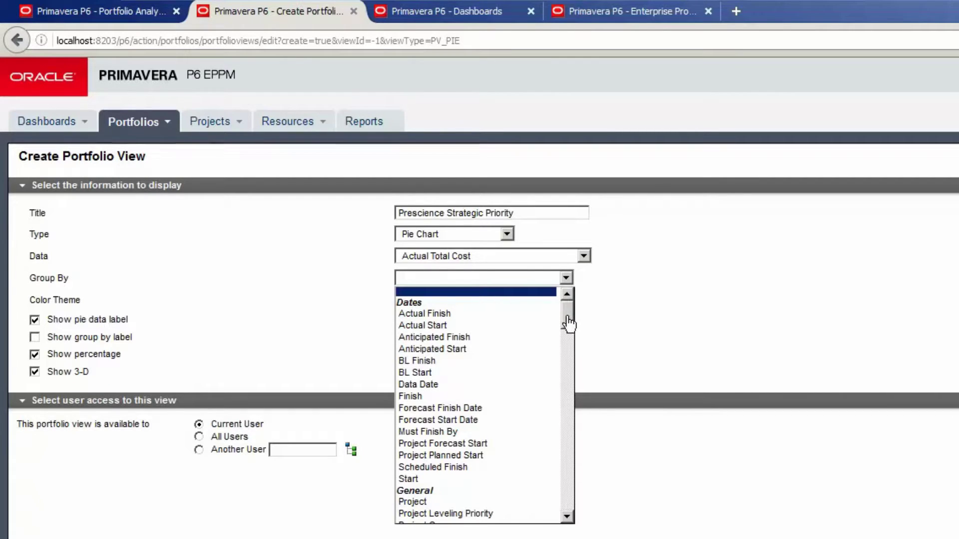
left_click(568, 381)
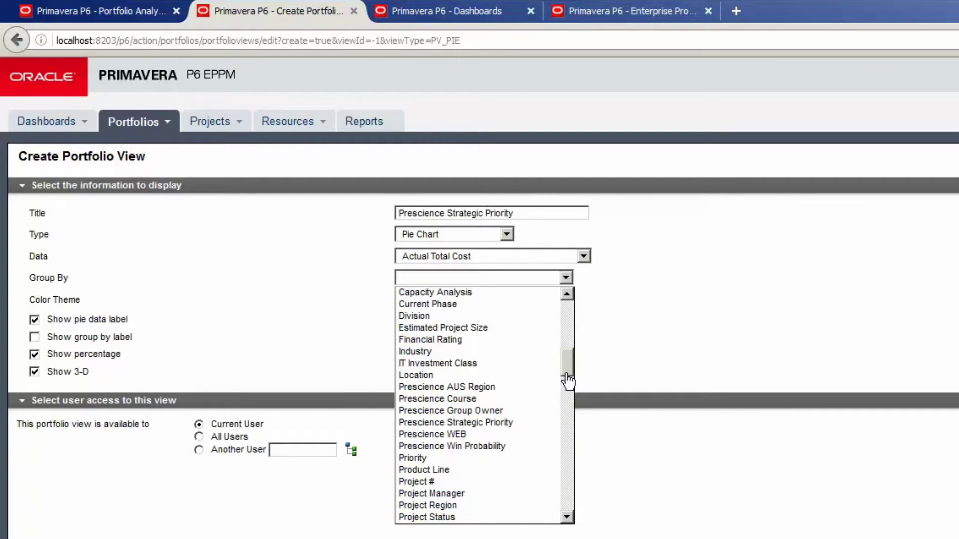
left_click(520, 424)
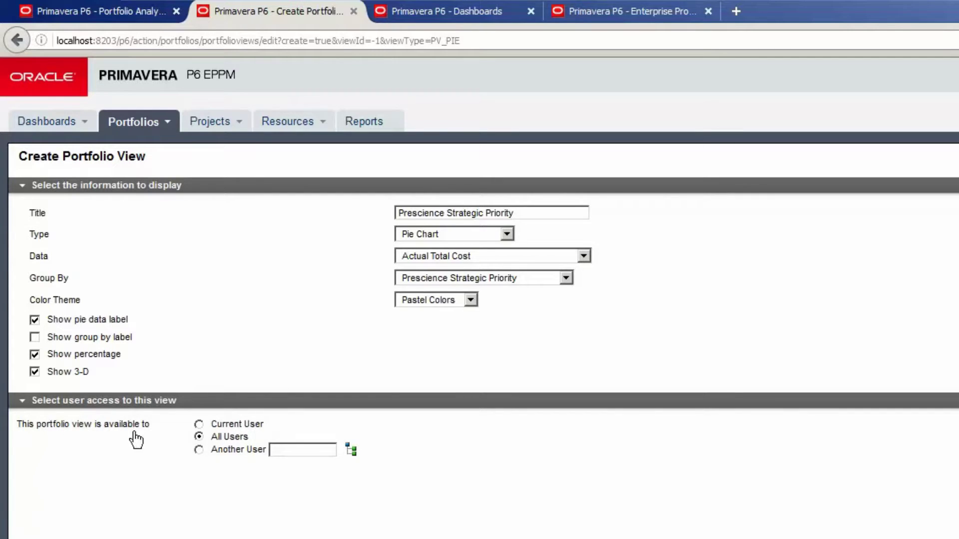
left_click(35, 338)
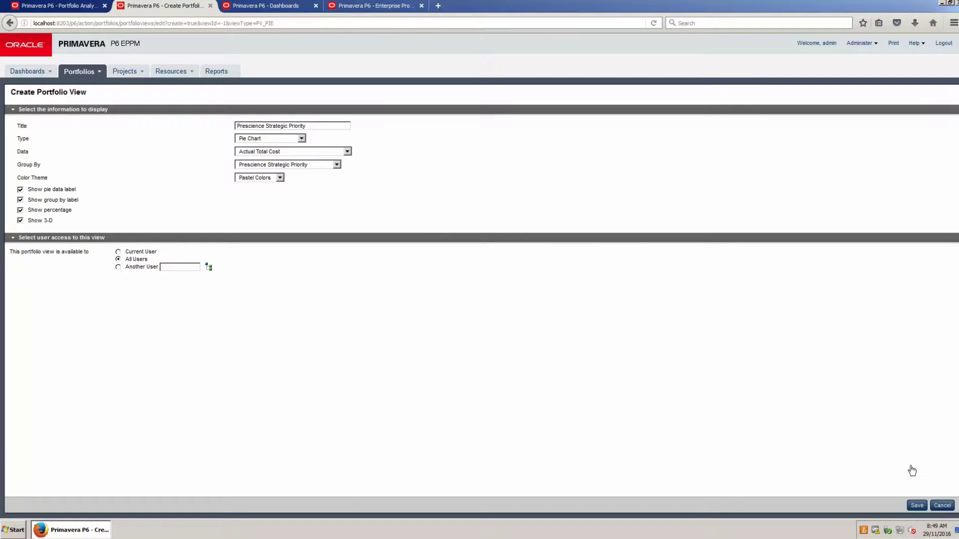
left_click(916, 506)
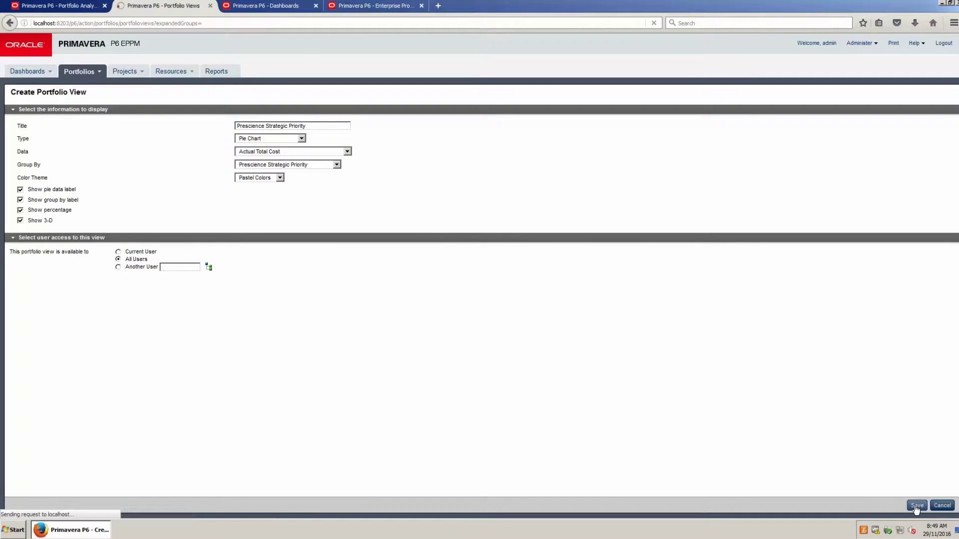
Show the Prescience Strategic Priority pie chart in the upper Portfolio Analysis chart.
left_click(81, 6)
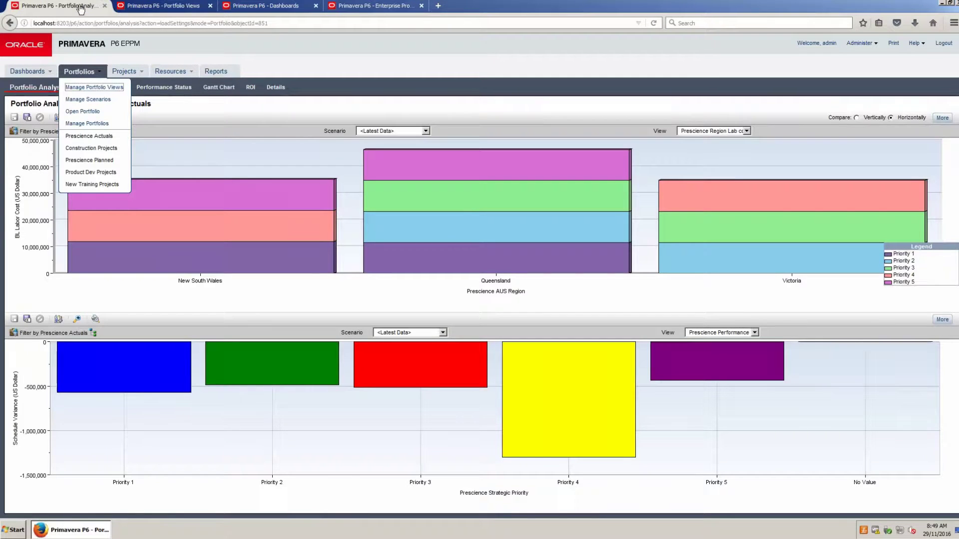
left_click(78, 73)
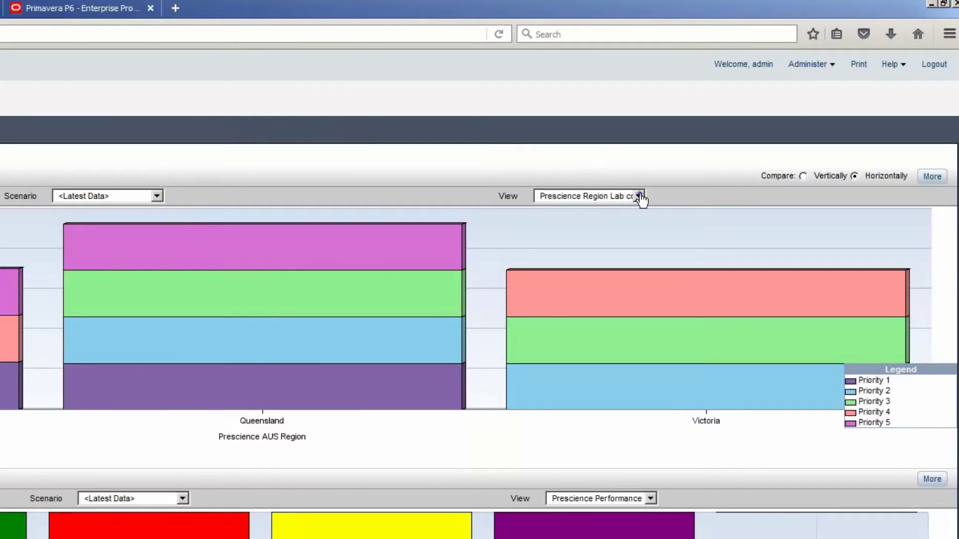
left_click(746, 130)
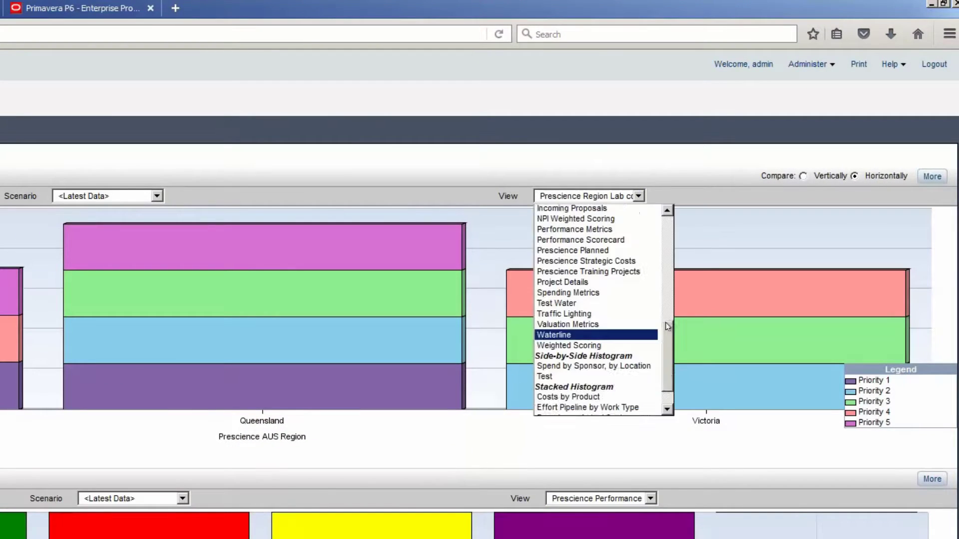
left_click_drag(665, 325, 663, 271)
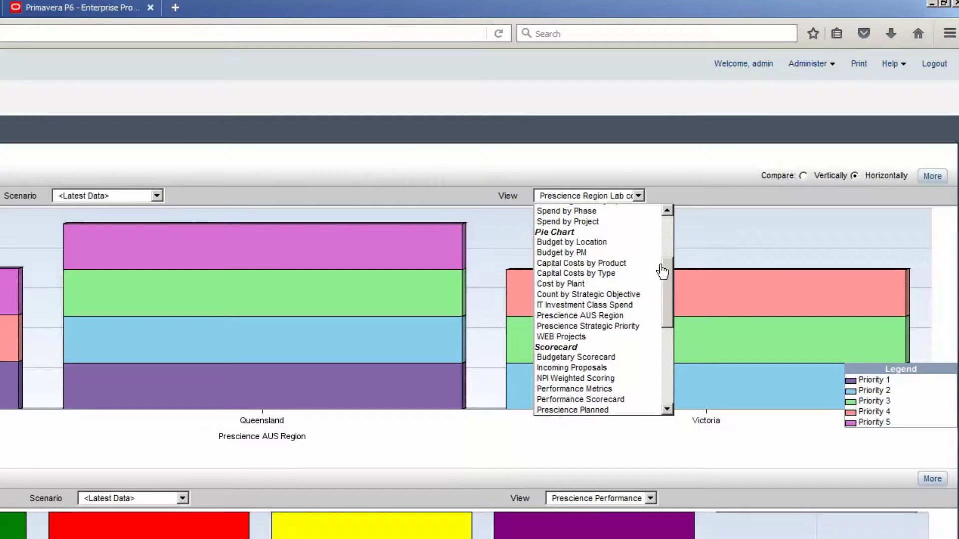
left_click(629, 326)
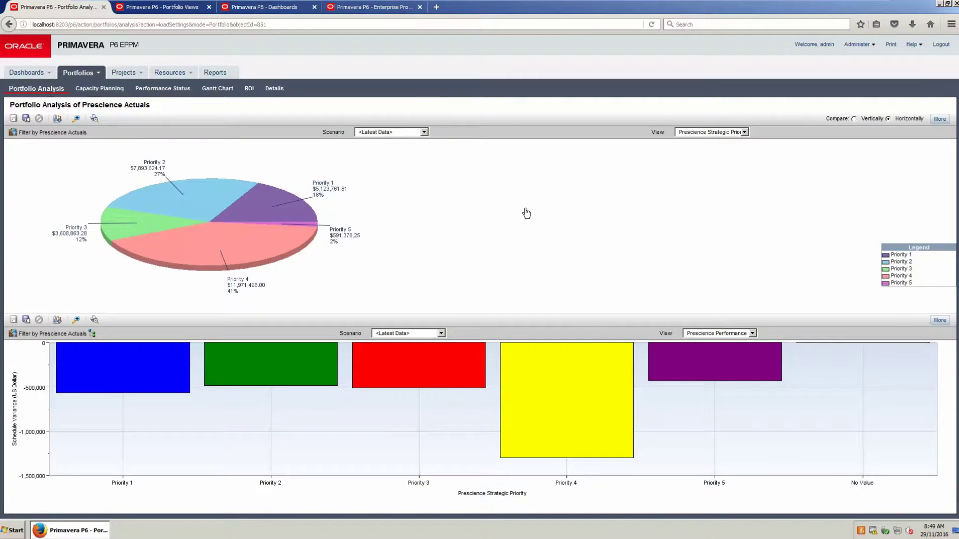
Back in the portfolio views list, create a new portfolio view of type Scorecard.
left_click(189, 16)
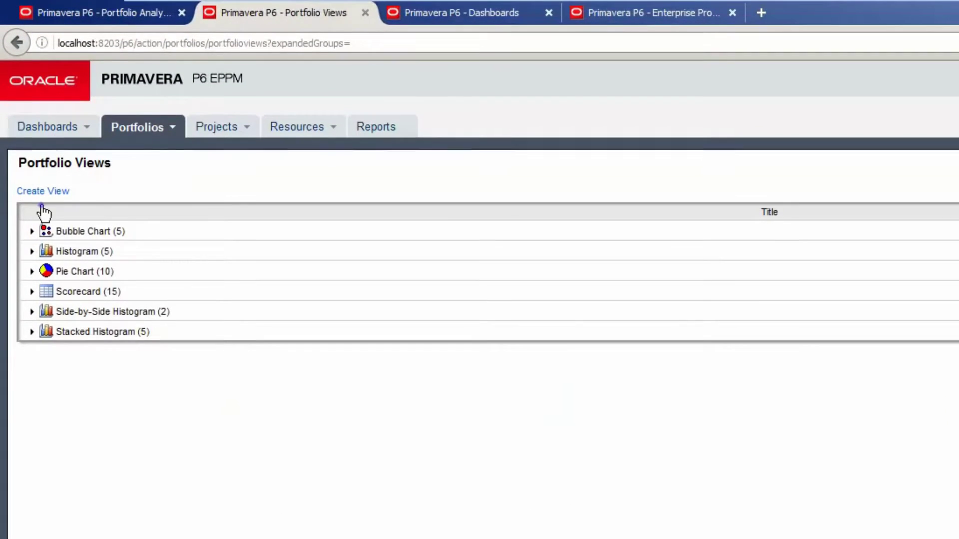
left_click(43, 191)
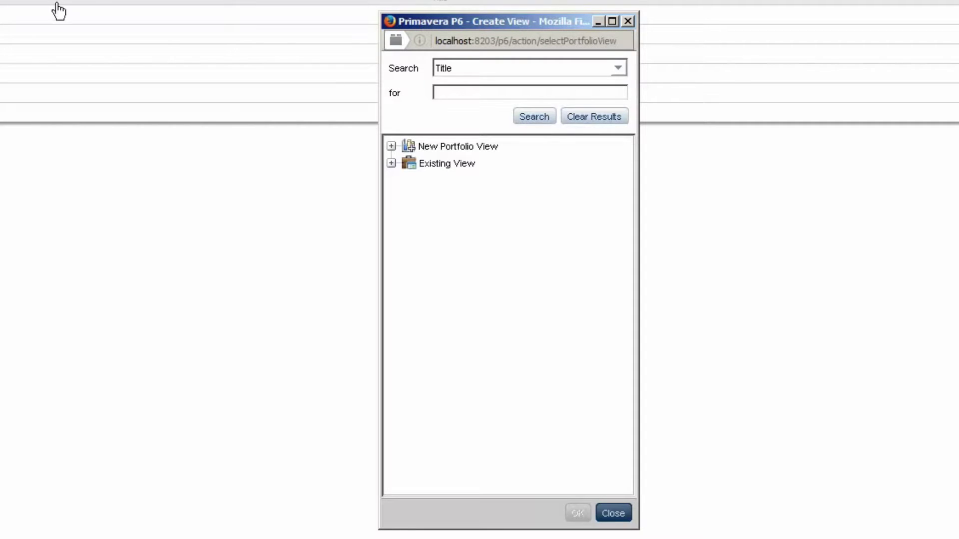
left_click(391, 147)
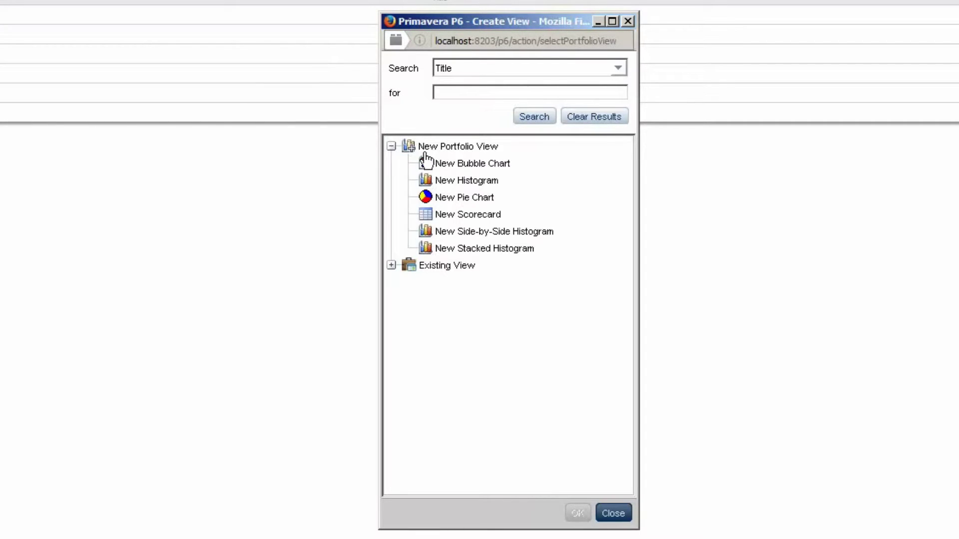
left_click(463, 222)
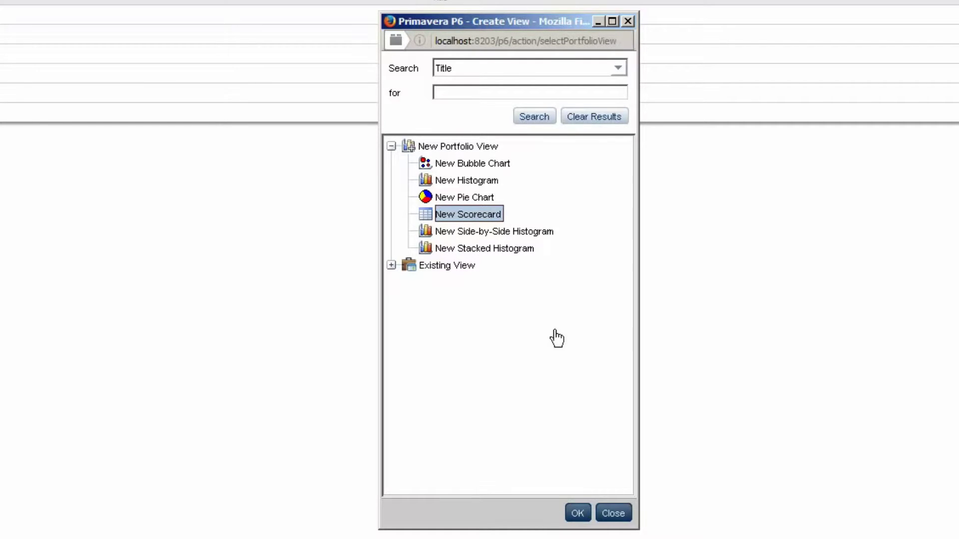
left_click(573, 514)
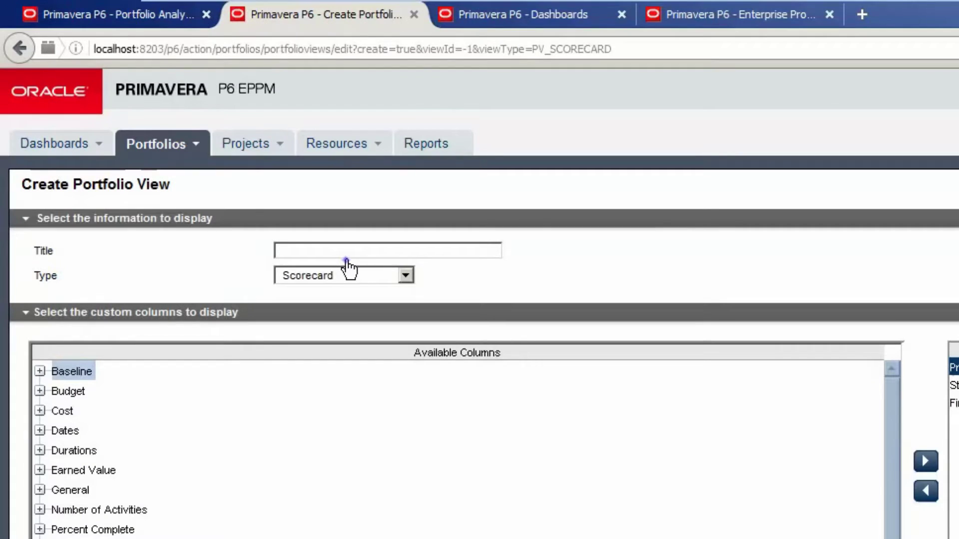
Title the scorecard 'Prescience Win' and add the Actual Total Cost column.
left_click(346, 257)
type("Prescience Win")
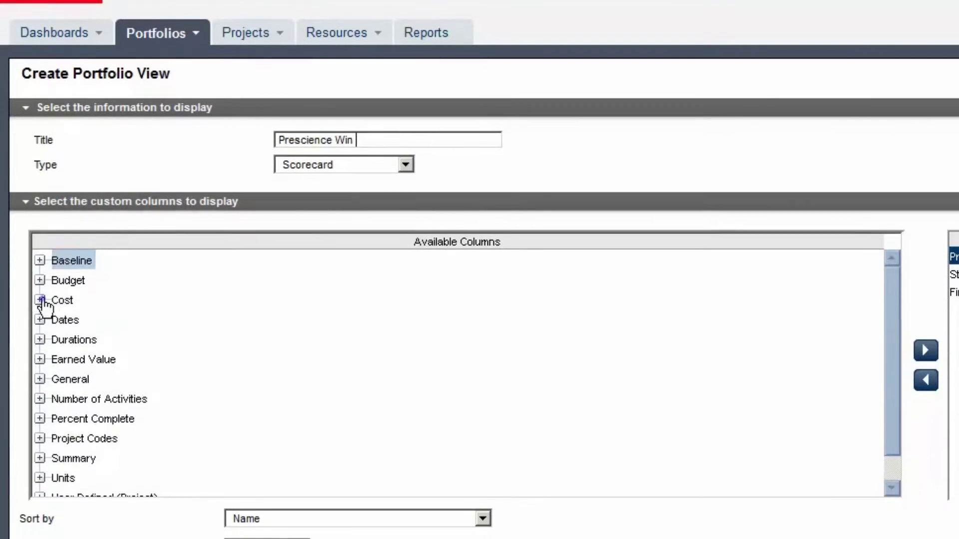
left_click(40, 300)
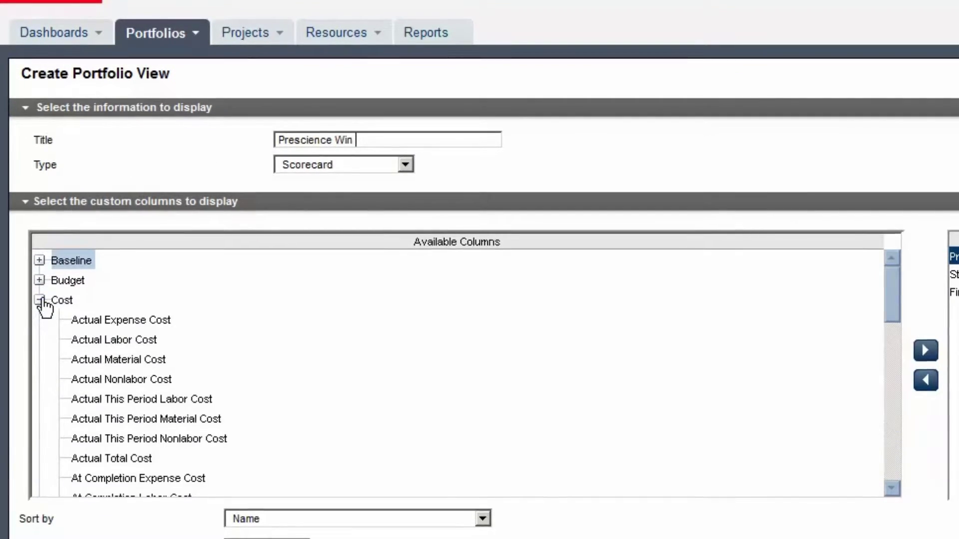
left_click(117, 459)
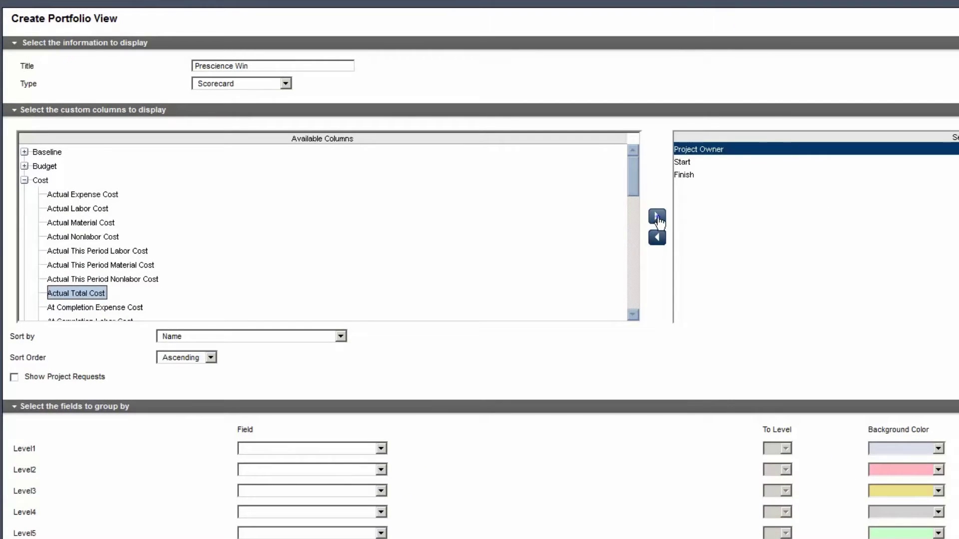
left_click(687, 231)
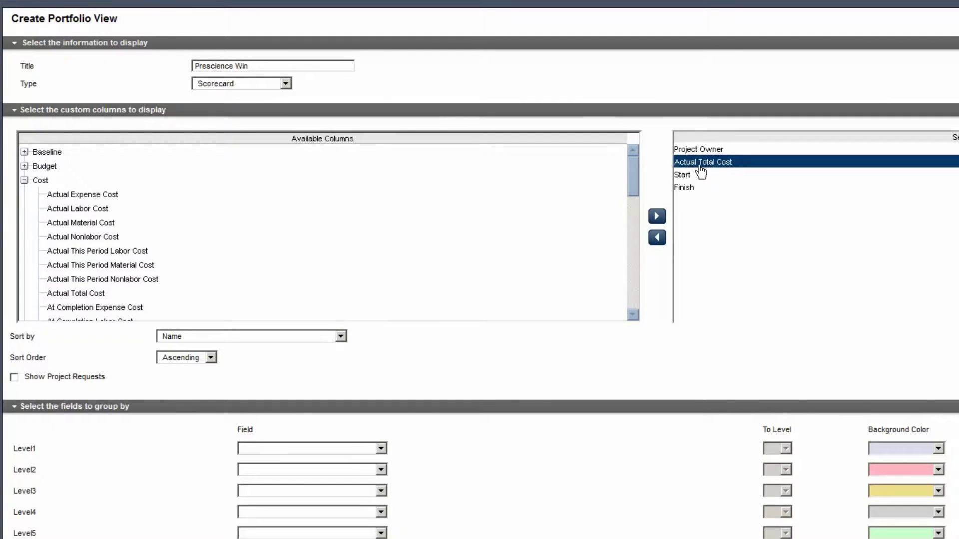
Remove Project Owner and add Planned Total, Planned Labor and Planned Non Labor Cost columns.
left_click(702, 150)
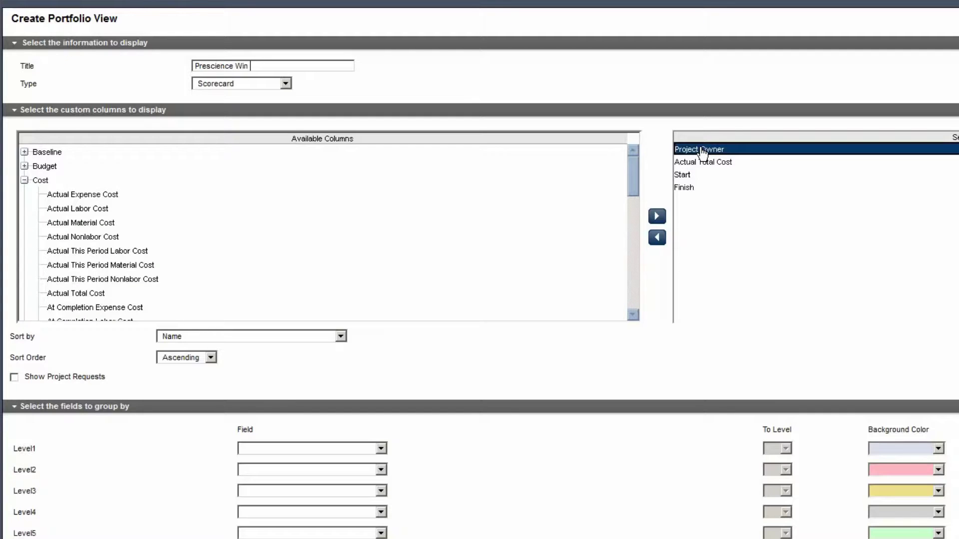
left_click(660, 241)
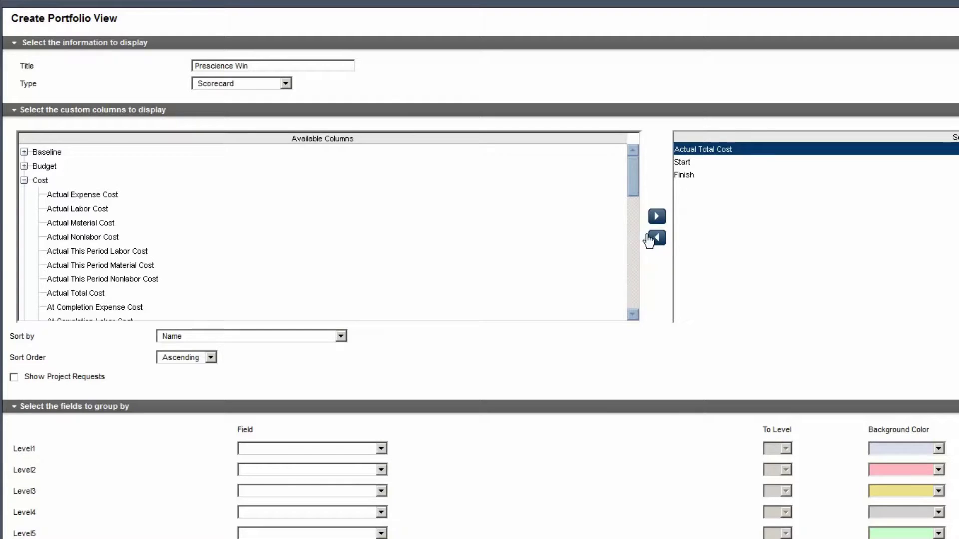
left_click_drag(634, 175, 614, 241)
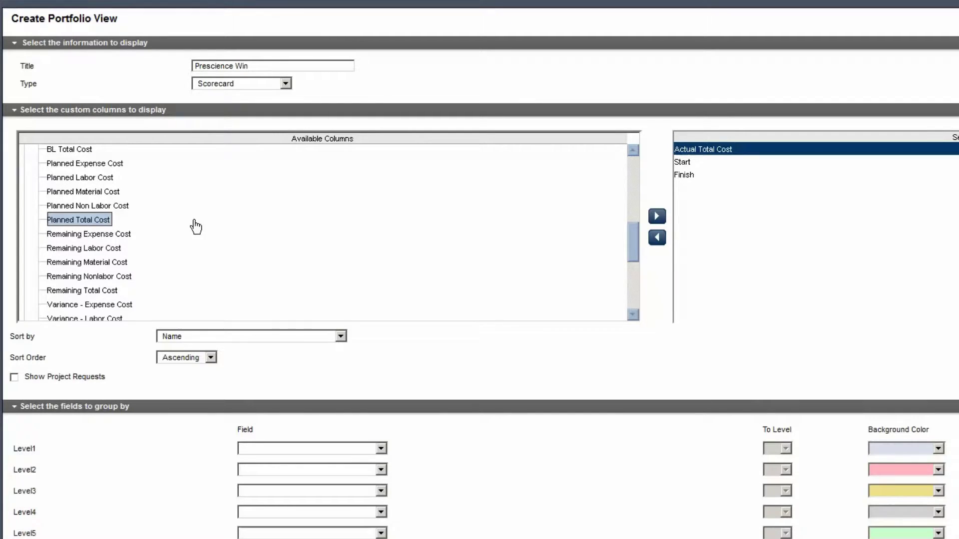
left_click(657, 216)
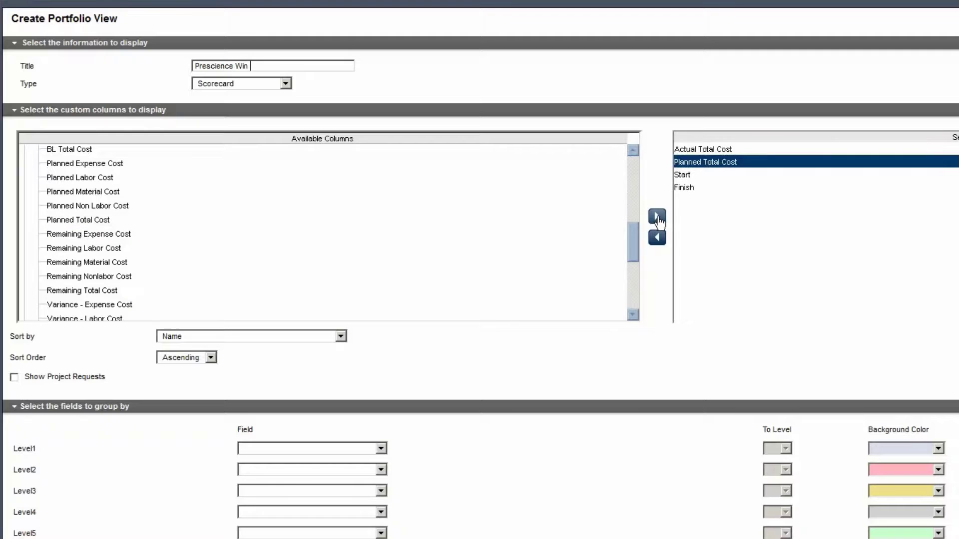
left_click(94, 181)
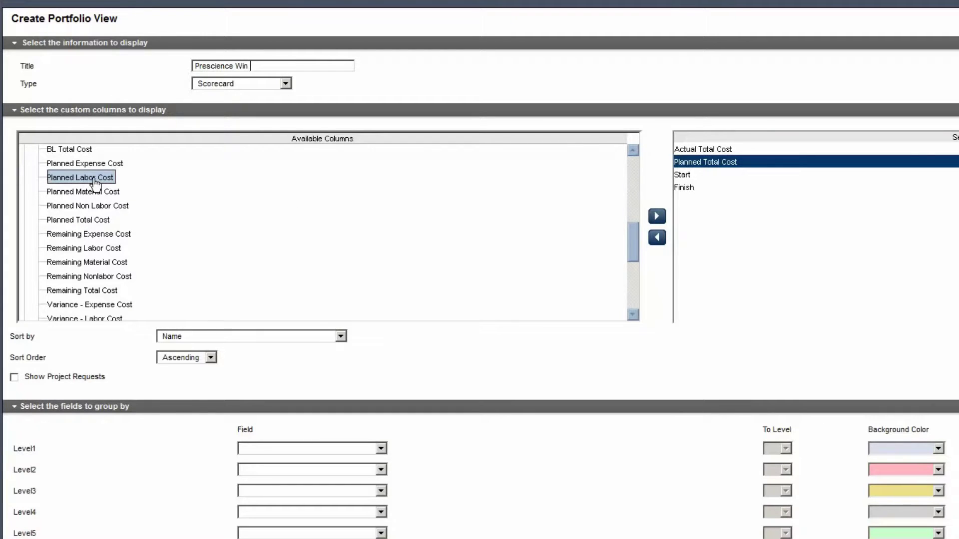
left_click(657, 217)
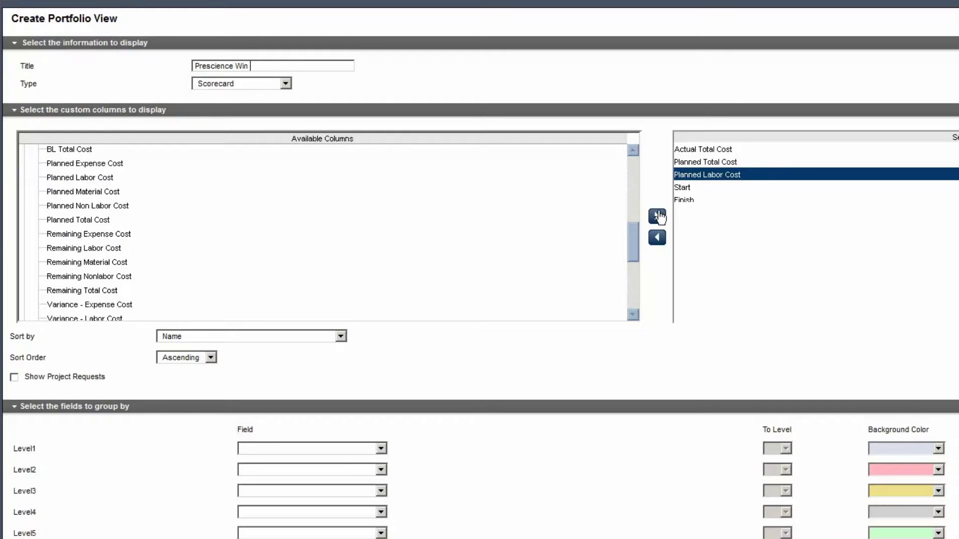
left_click(77, 207)
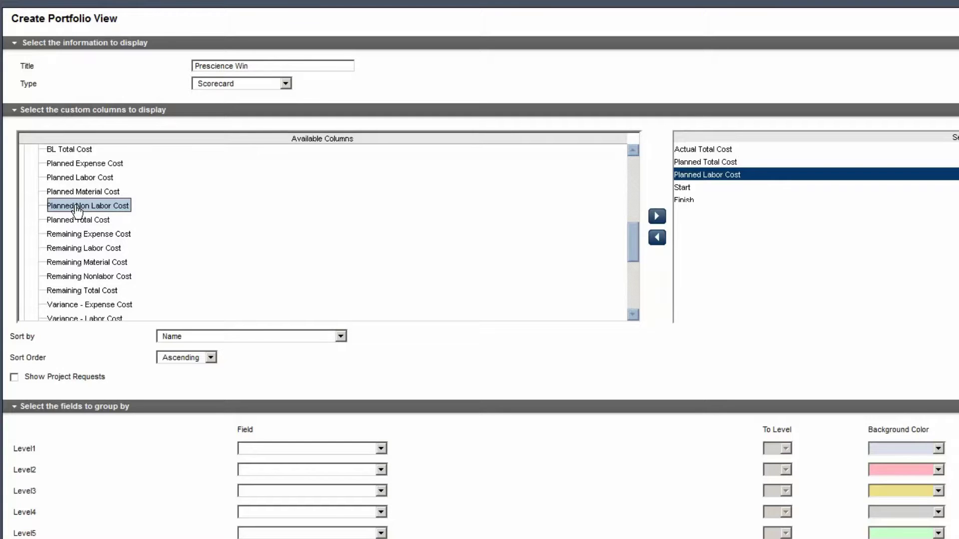
left_click(659, 221)
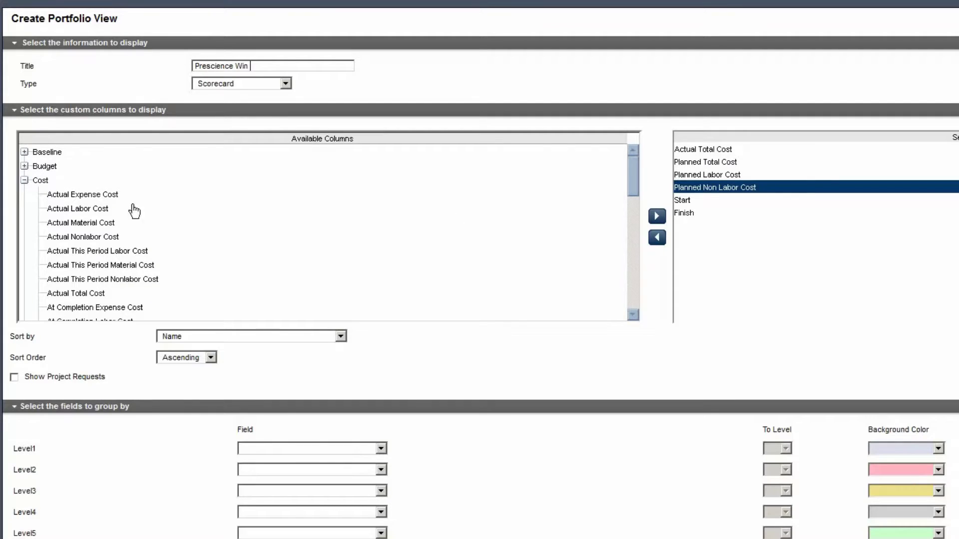
Add Prescience Group Owner and Prescience AUS Region from Project Codes, then Project ID from General.
left_click(24, 180)
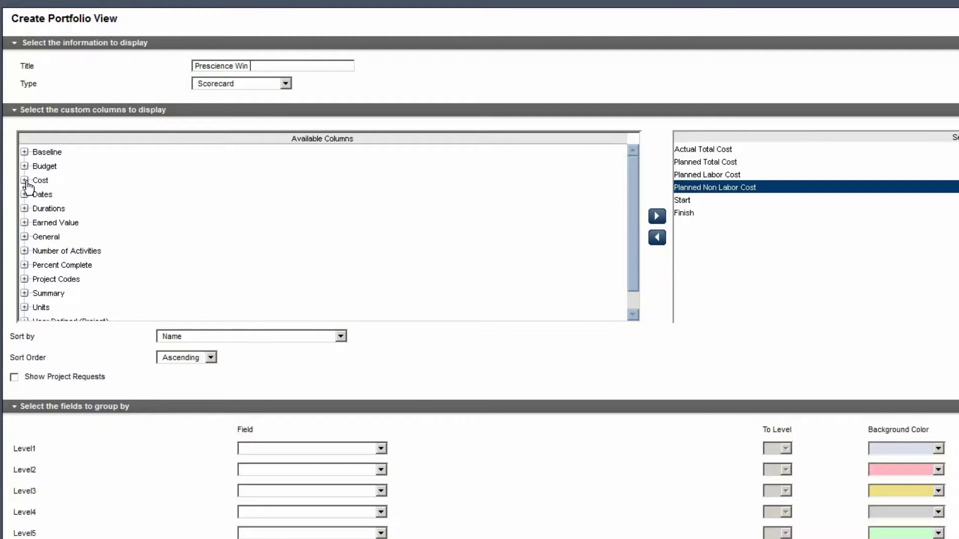
left_click(25, 279)
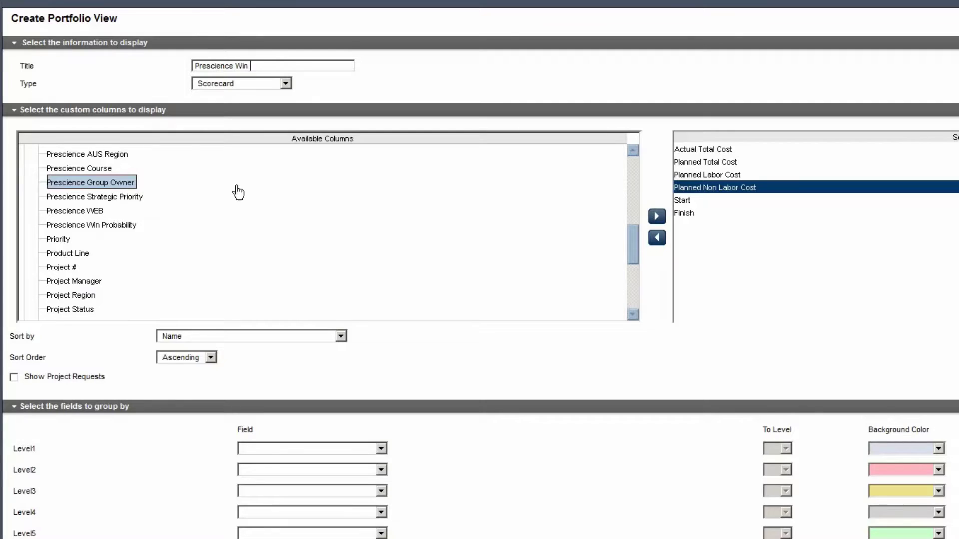
left_click(657, 217)
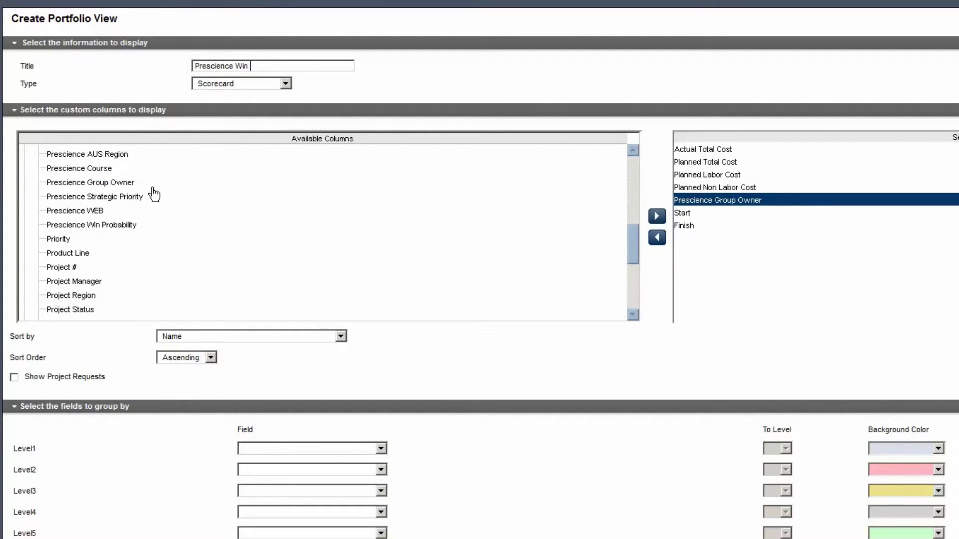
left_click(105, 156)
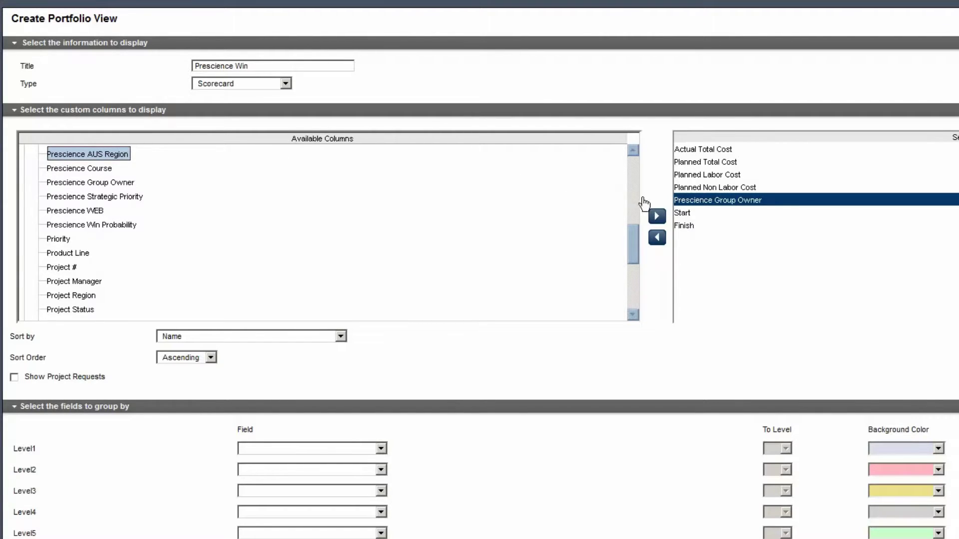
left_click(657, 219)
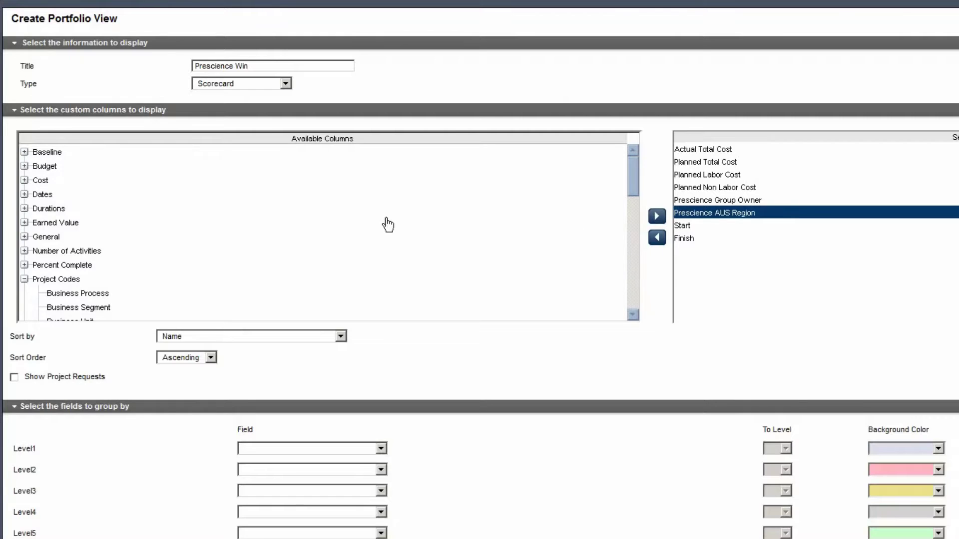
left_click(24, 279)
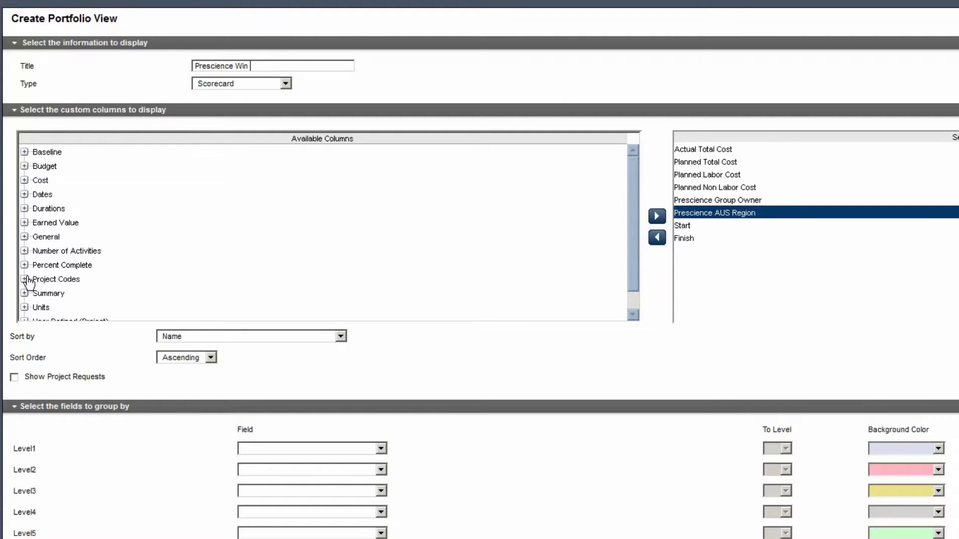
left_click(24, 237)
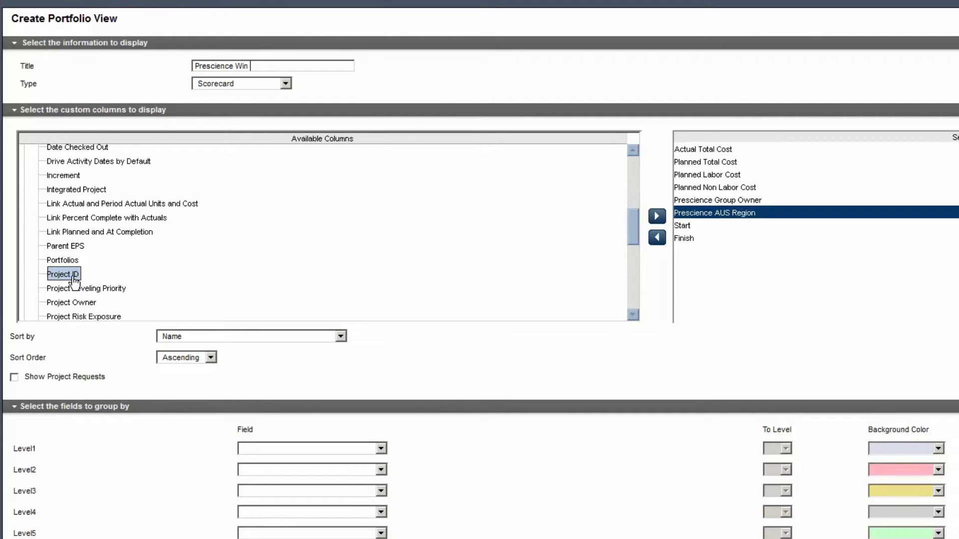
left_click(658, 216)
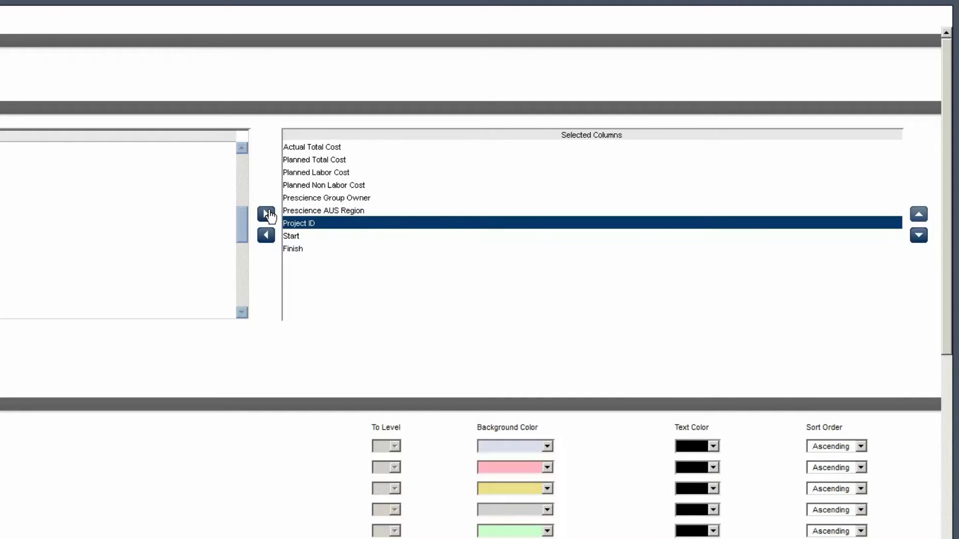
Move Project ID to the top of the columns and make the view available to All Users.
left_click(919, 214)
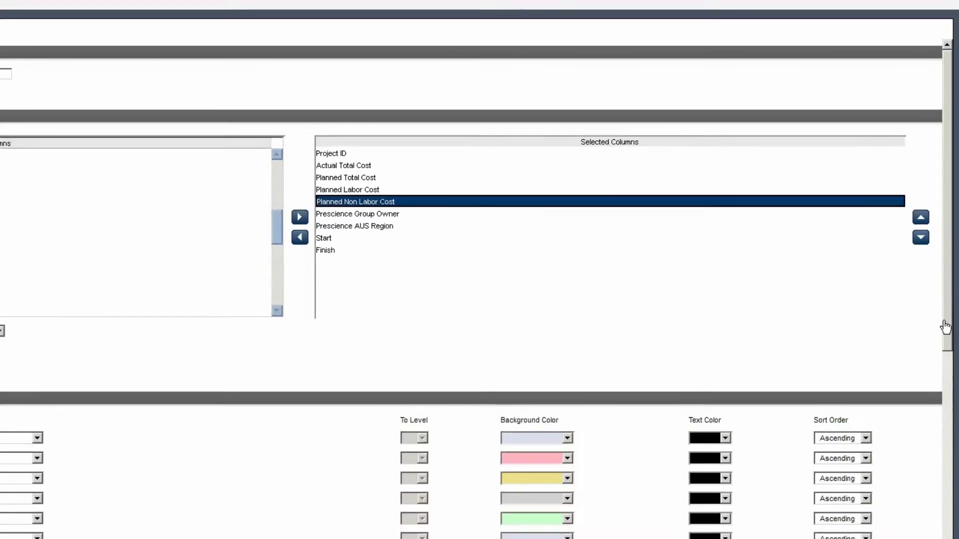
scroll(946, 331, "down", 5)
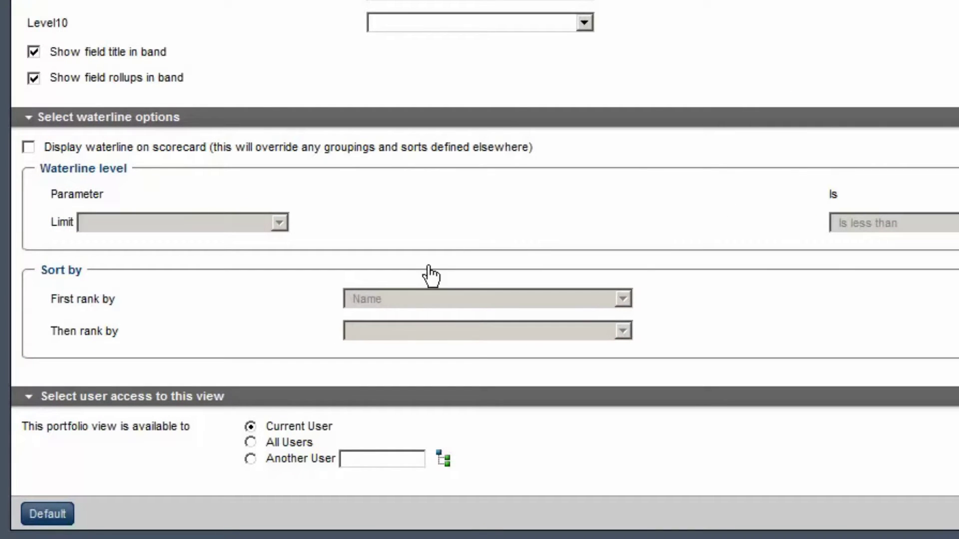
left_click(250, 442)
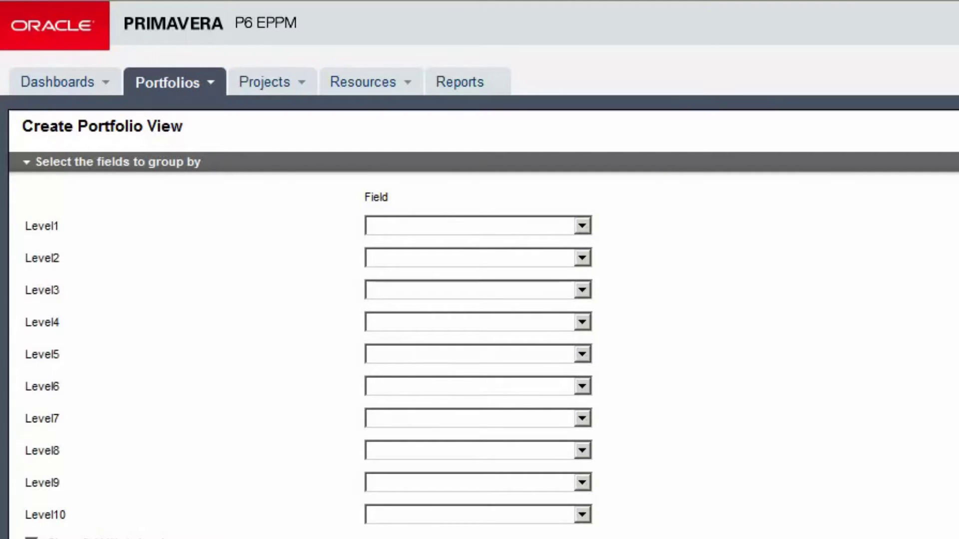
Group the scorecard at Level 1 by Prescience Win Probability.
left_click(582, 227)
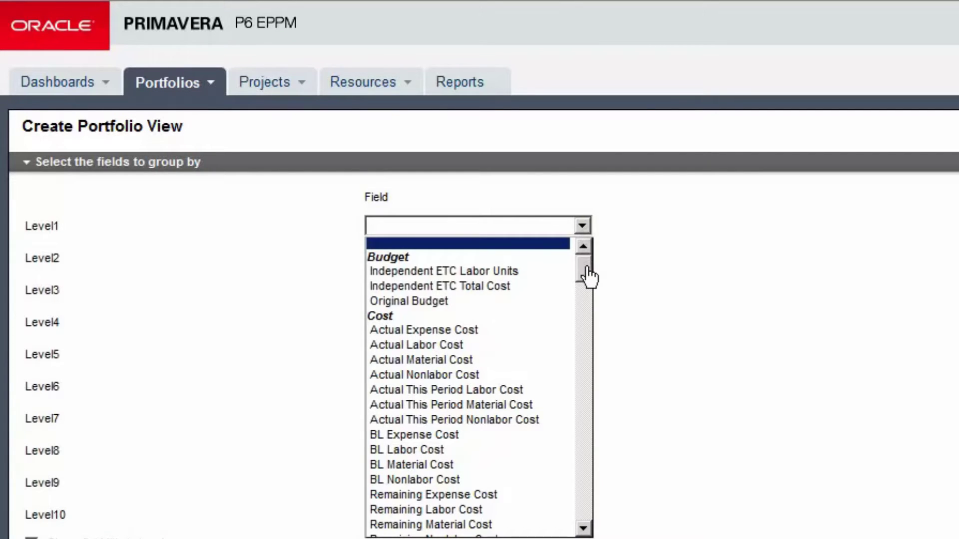
left_click_drag(585, 274, 556, 375)
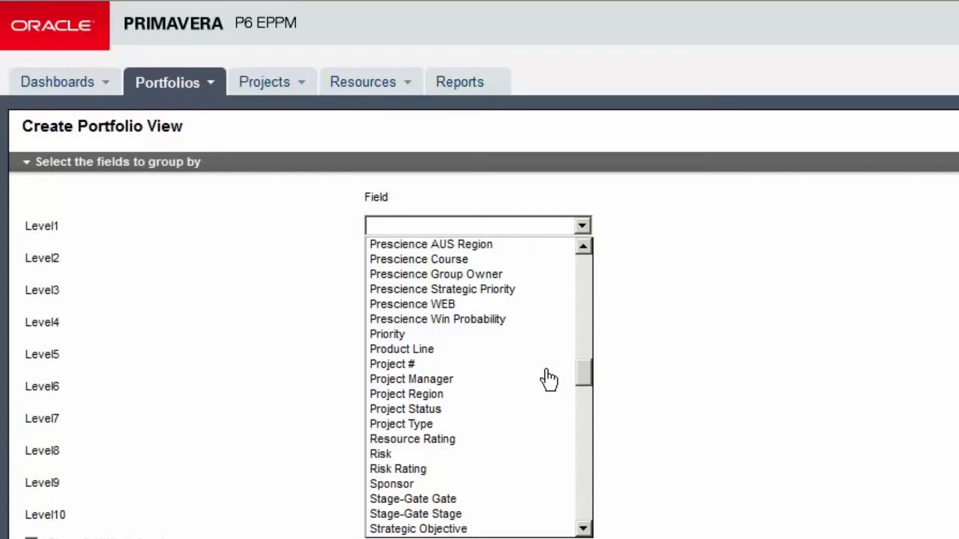
left_click(494, 320)
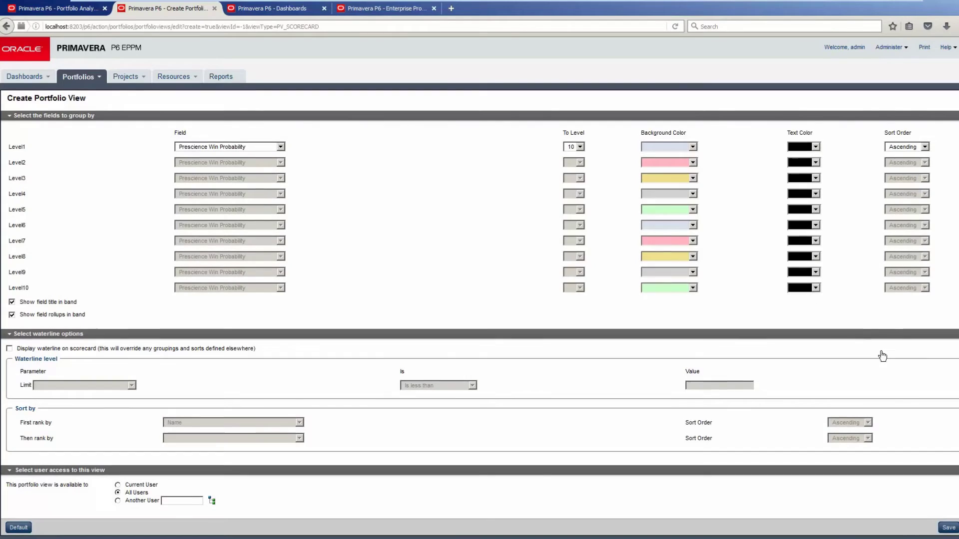
Save the Prescience Win scorecard and apply it to the Portfolio Analysis table.
left_click(947, 527)
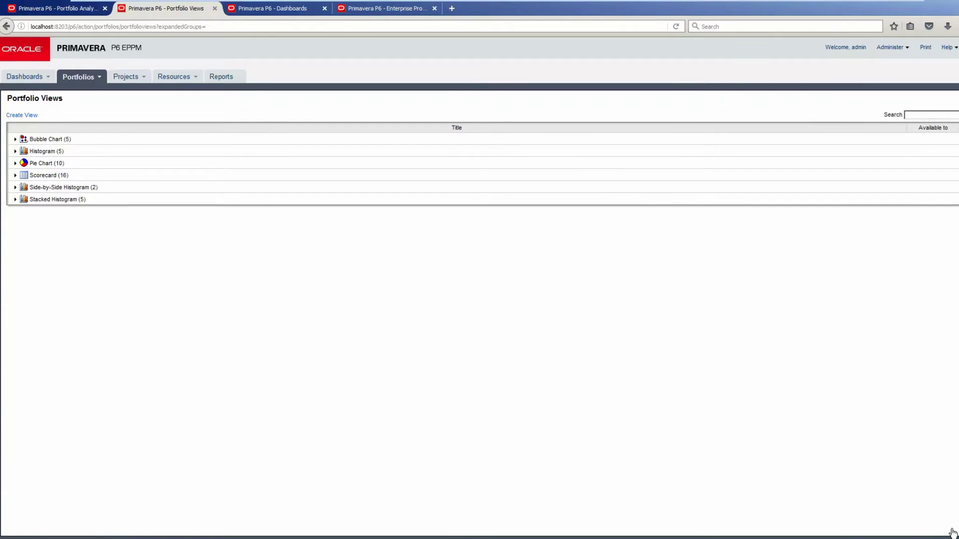
left_click(85, 8)
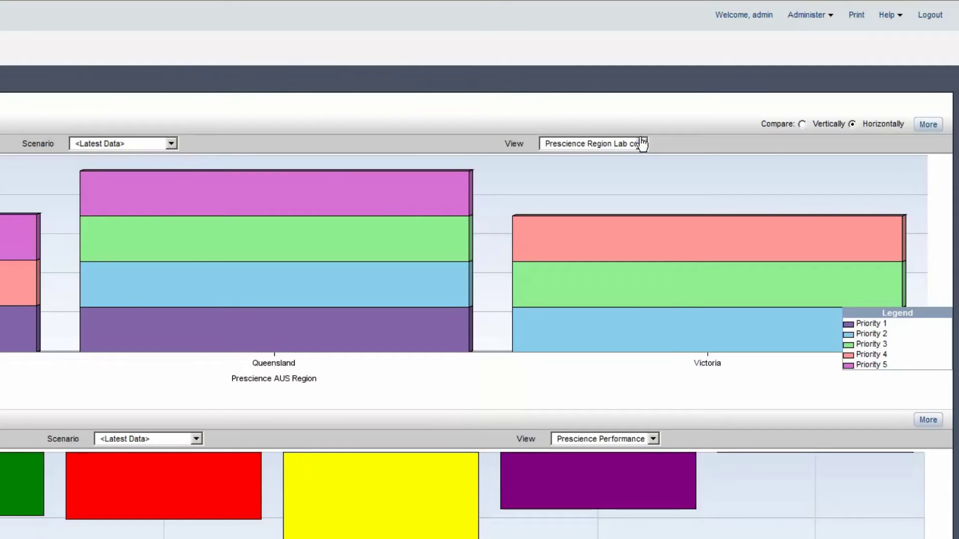
left_click(733, 140)
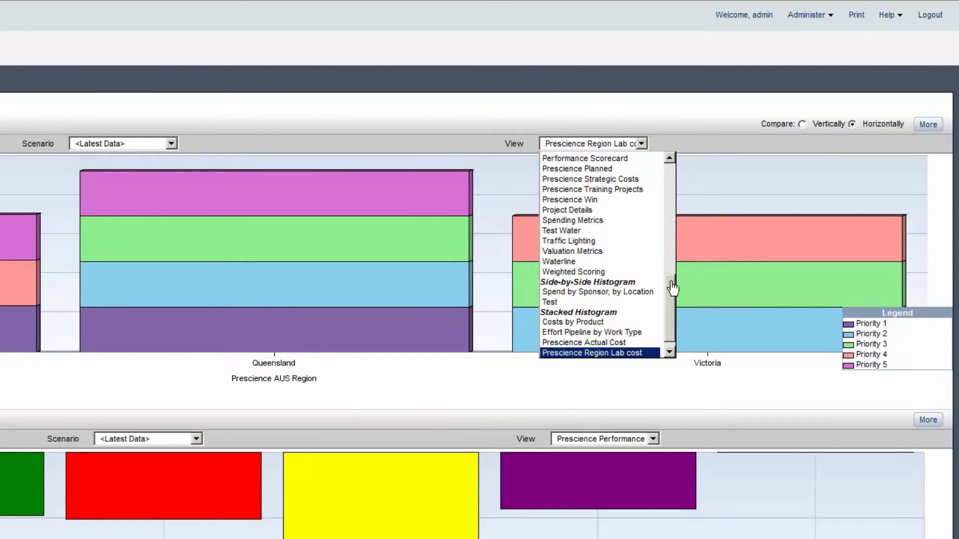
scroll(674, 302, "up", 3)
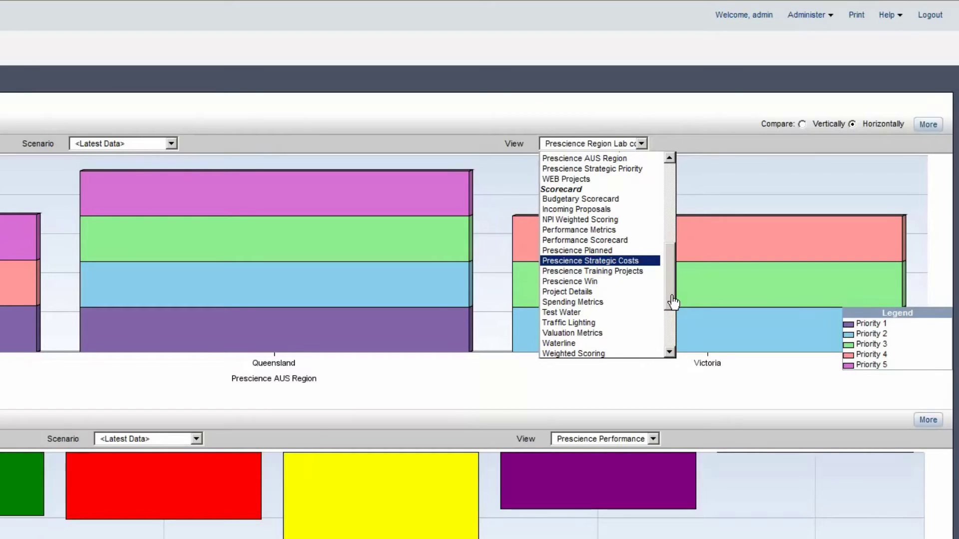
left_click(558, 282)
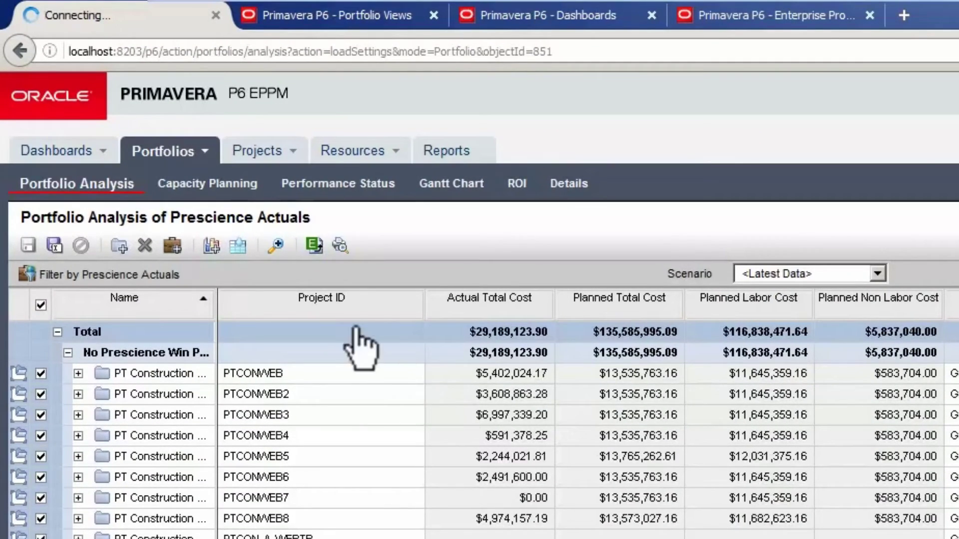
Export the Prescience Win table to ExportDataToSpreadsheet.xls in Excel and return to Portfolio Analysis.
left_click(314, 245)
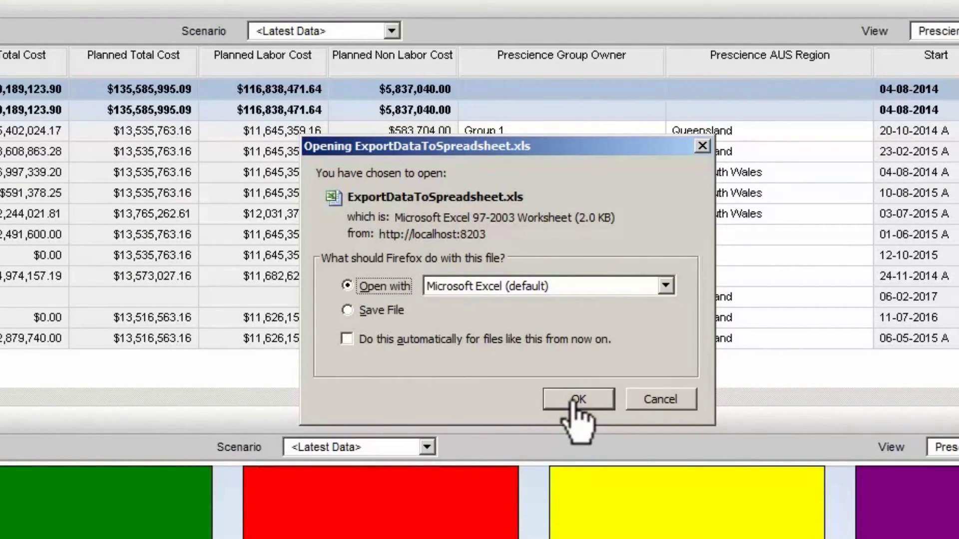
left_click(574, 404)
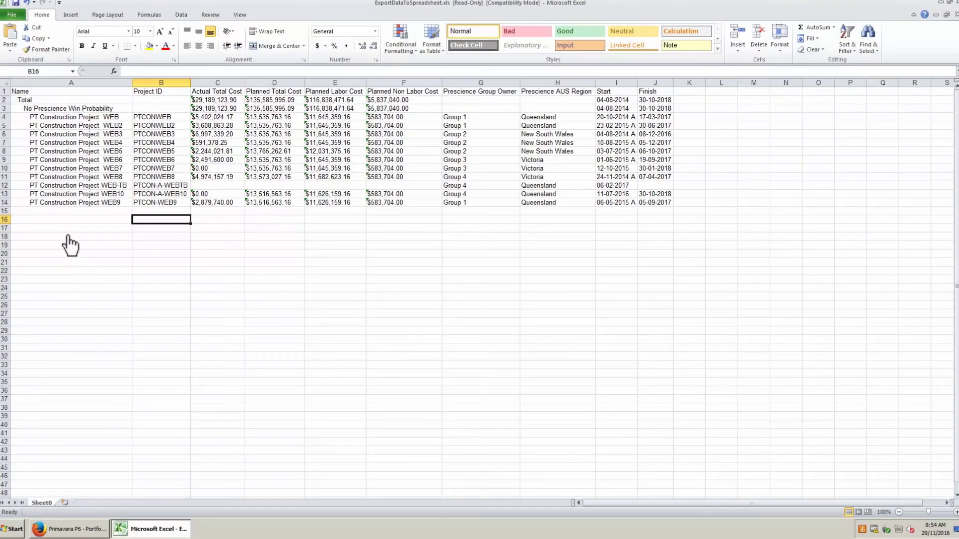
left_click(74, 528)
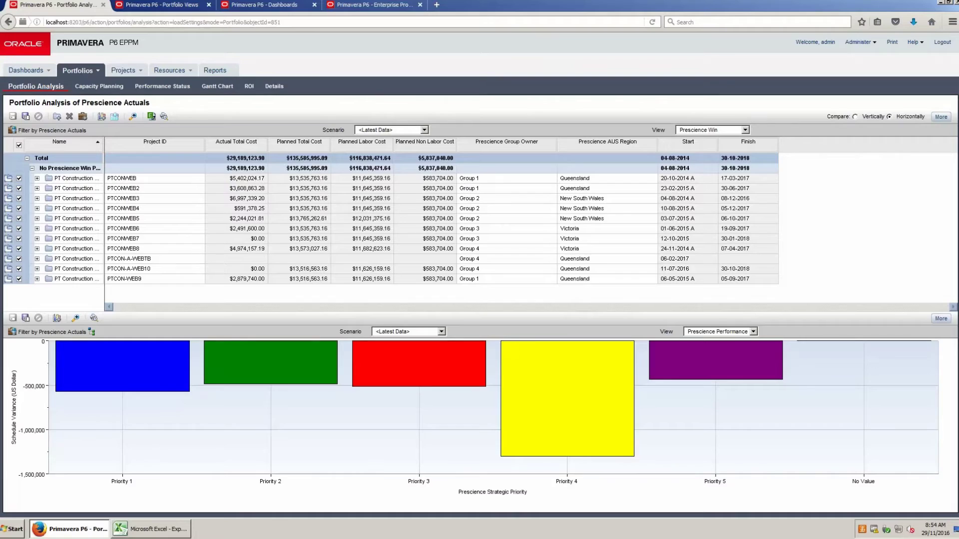